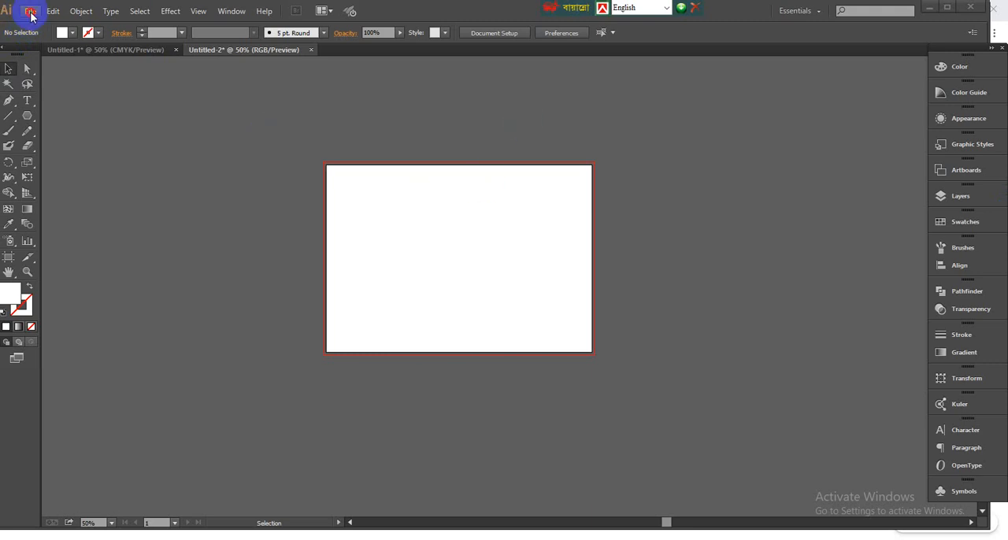
- Start placing an image and browse to the NATURE folder on the Desktop
{"action": "left_click", "coordinate": [30, 14]}
{"action": "left_click", "coordinate": [51, 215]}
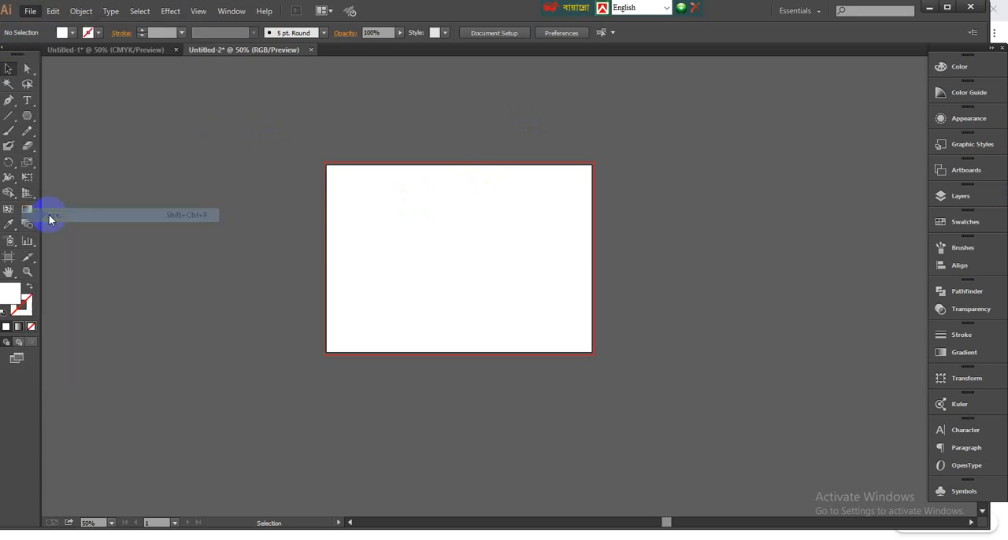
{"action": "left_click", "coordinate": [59, 129]}
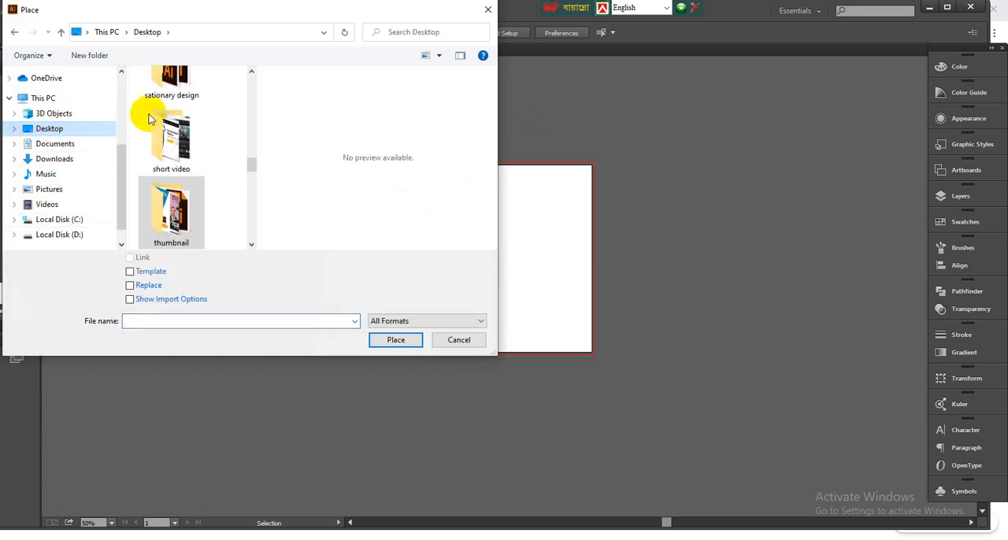
{"action": "scroll", "coordinate": [165, 184], "scroll_direction": "up", "scroll_amount": 2}
{"action": "scroll", "coordinate": [167, 190], "scroll_direction": "up", "scroll_amount": 4}
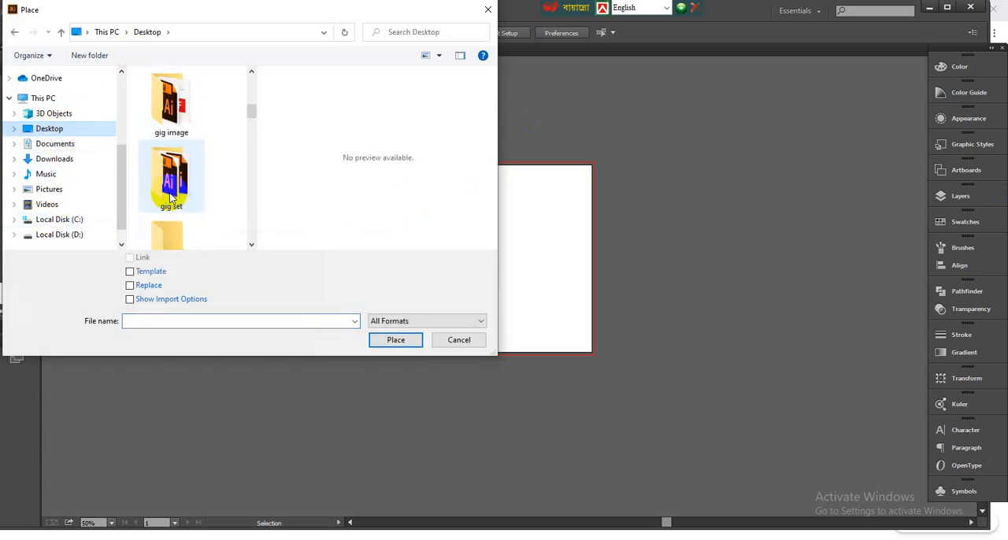
{"action": "scroll", "coordinate": [174, 189], "scroll_direction": "up", "scroll_amount": 2}
{"action": "scroll", "coordinate": [185, 197], "scroll_direction": "down", "scroll_amount": 4}
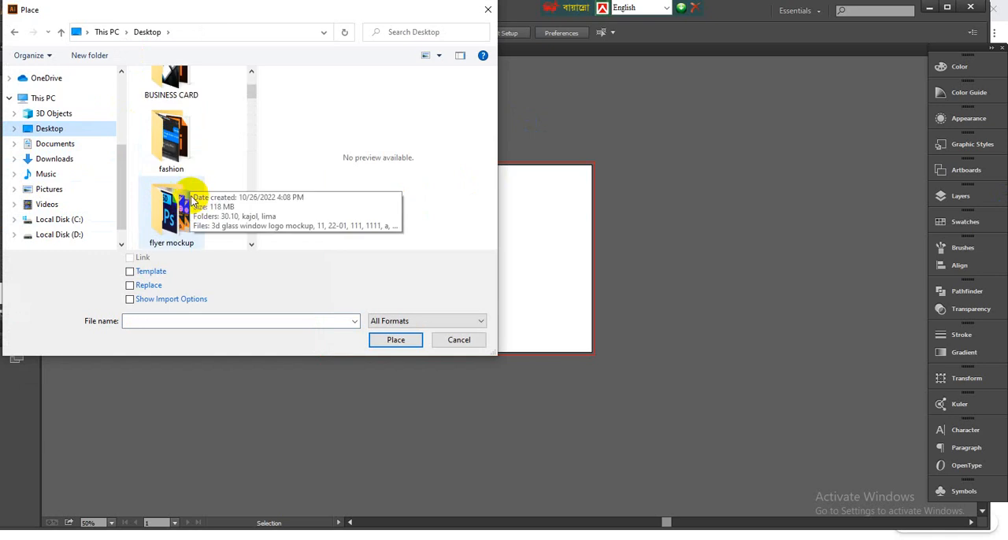
{"action": "scroll", "coordinate": [185, 209], "scroll_direction": "down", "scroll_amount": 5}
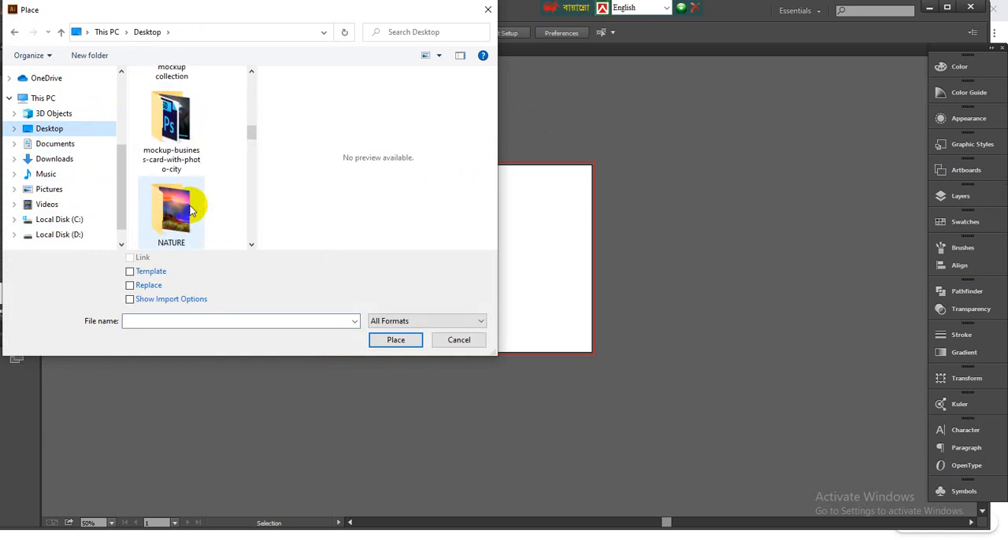
{"action": "double_click", "coordinate": [173, 216]}
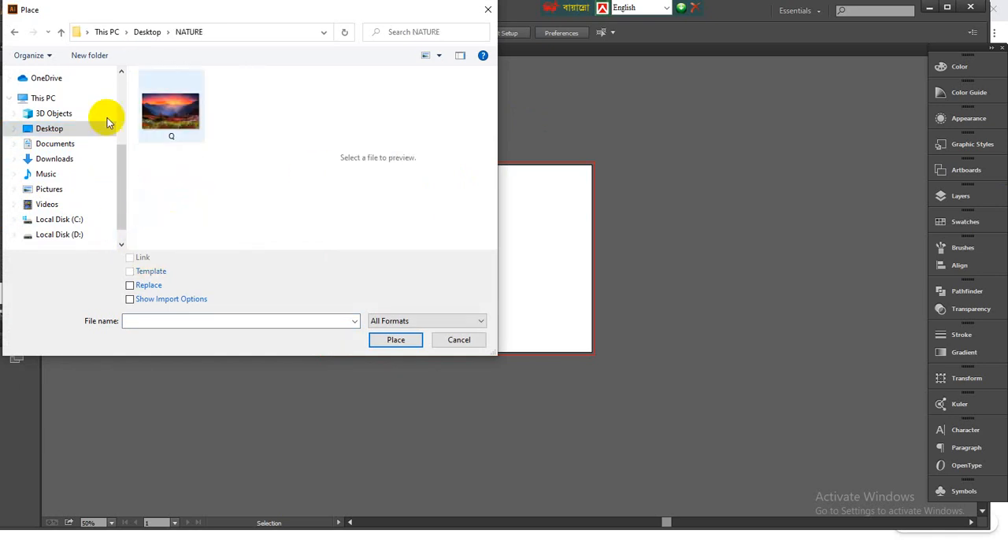
- Place the image Q on the artboard with the Link option turned off
{"action": "left_click", "coordinate": [142, 122]}
{"action": "left_click", "coordinate": [130, 260]}
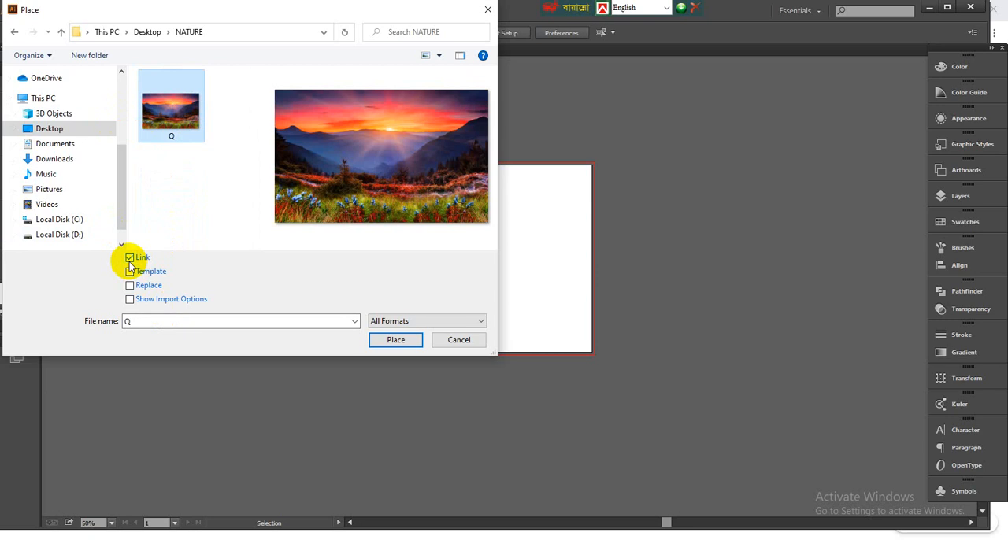
{"action": "left_click", "coordinate": [129, 259]}
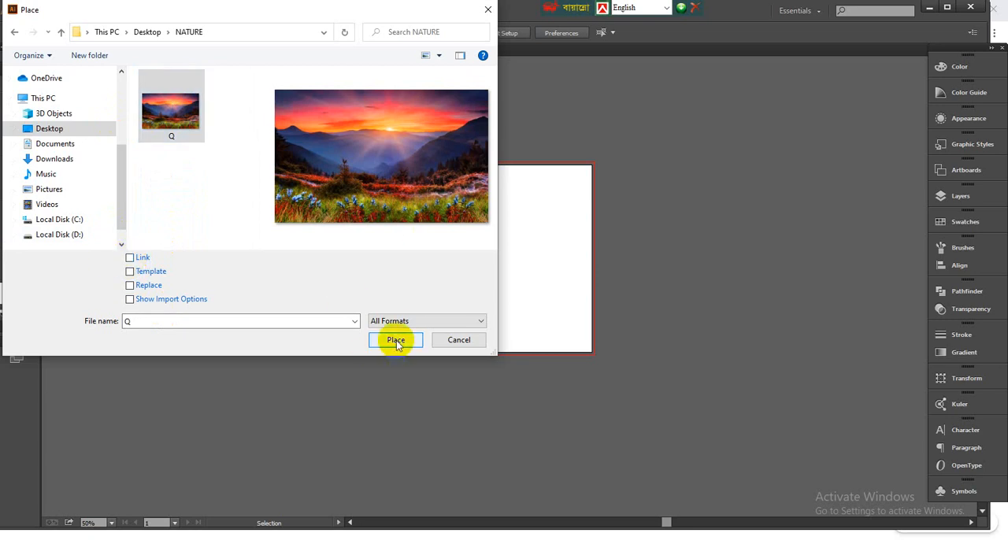
{"action": "left_click", "coordinate": [396, 342]}
{"action": "left_click", "coordinate": [356, 224]}
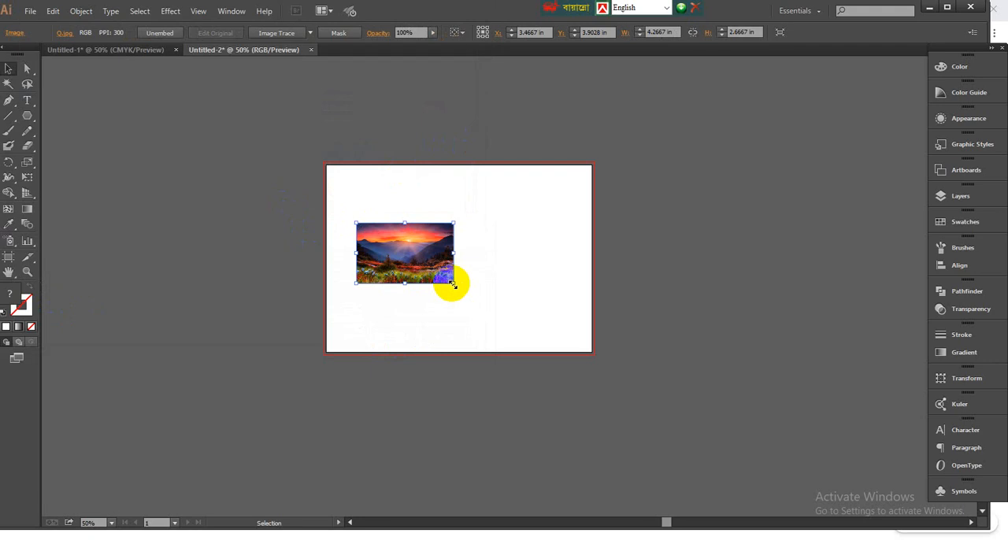
- Scale the sunset image to about 12.53 x 7.83 in and position it centrally over the artboard
{"action": "left_click_drag", "start_coordinate": [452, 284], "coordinate": [544, 352]}
{"action": "left_click_drag", "start_coordinate": [508, 312], "coordinate": [530, 311]}
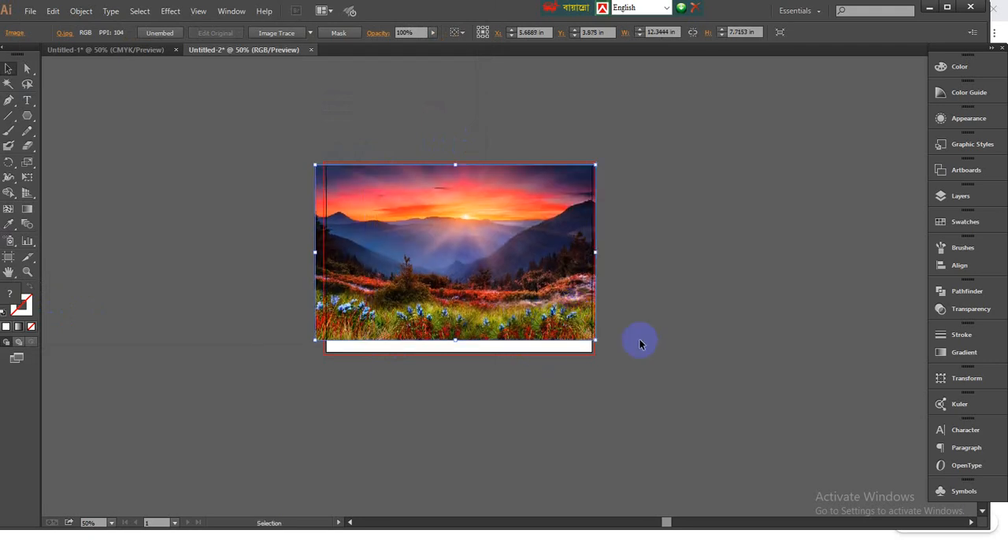
{"action": "left_click_drag", "start_coordinate": [596, 341], "coordinate": [604, 342]}
{"action": "left_click_drag", "start_coordinate": [524, 313], "coordinate": [520, 365]}
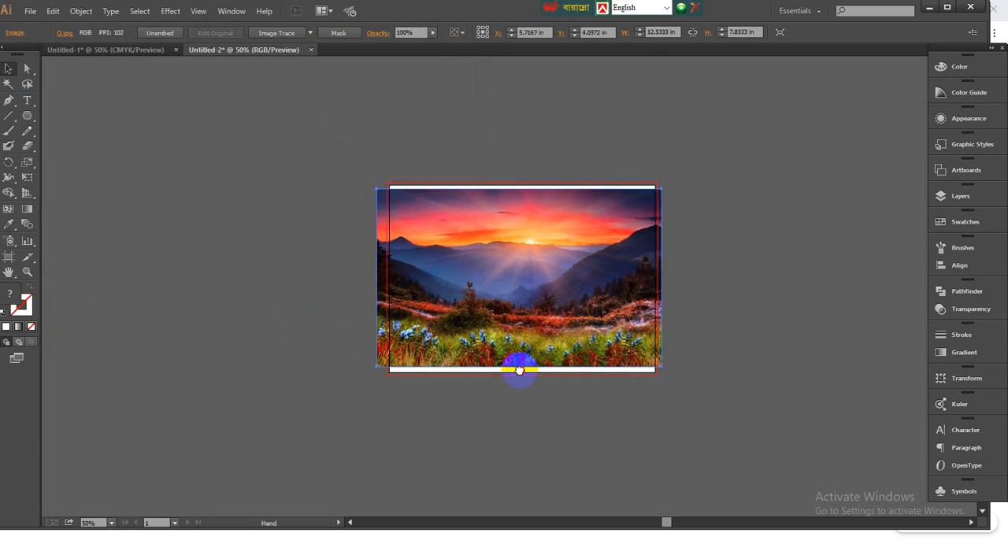
- Draw a white hexagon about 1.9 in wide over the sky with the Polygon tool, and deselect it
{"action": "key", "text": "ctrl+plus"}
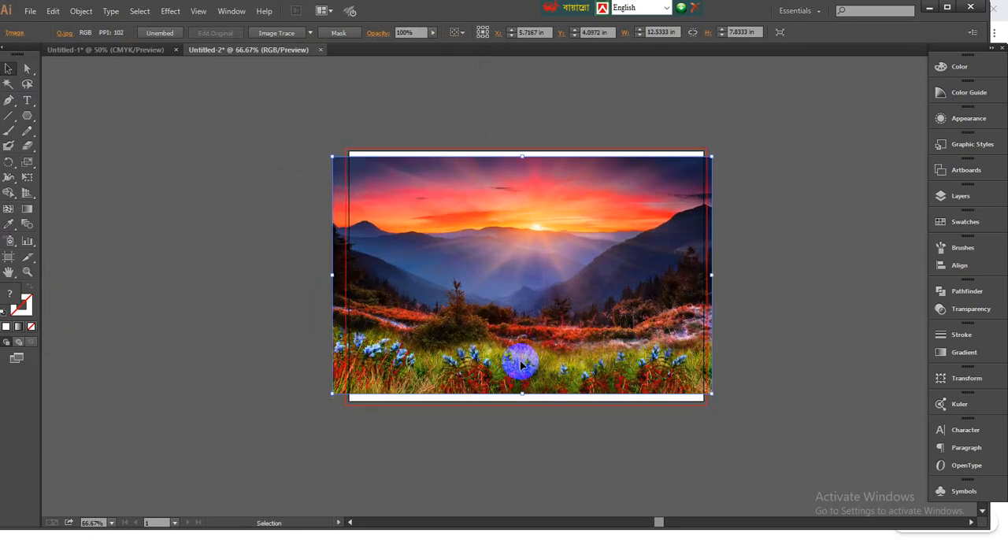
{"action": "left_click_drag", "start_coordinate": [520, 362], "coordinate": [477, 364]}
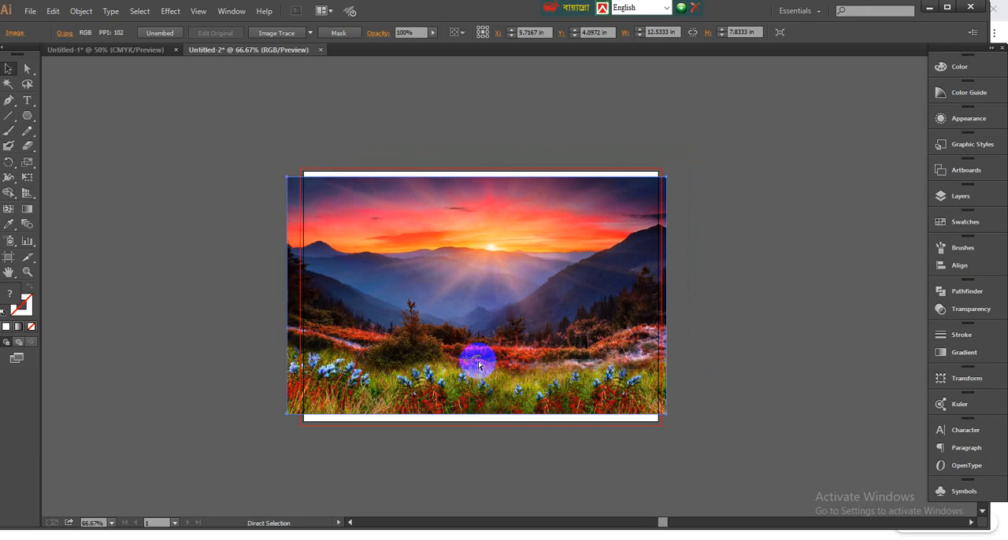
{"action": "key", "text": "ctrl+plus"}
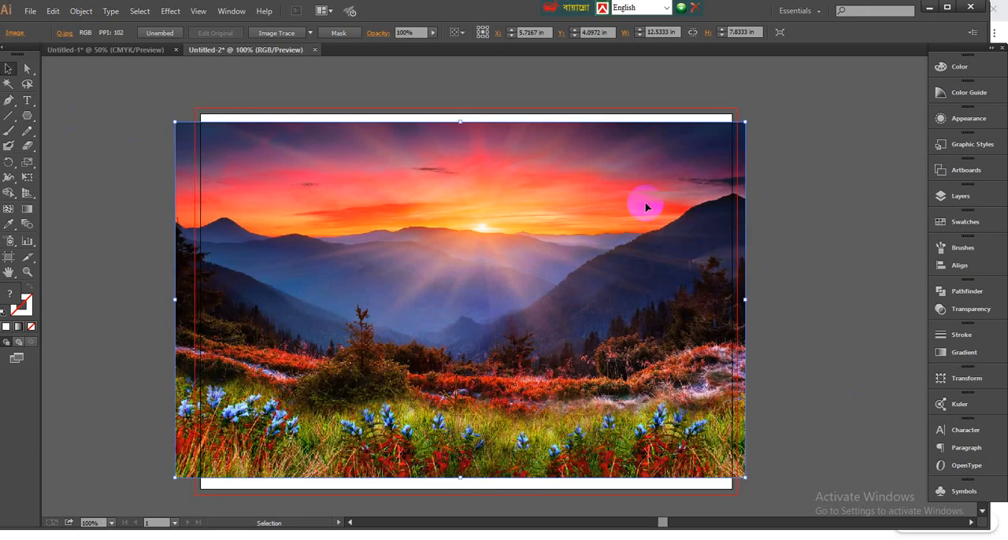
{"action": "left_click", "coordinate": [27, 115]}
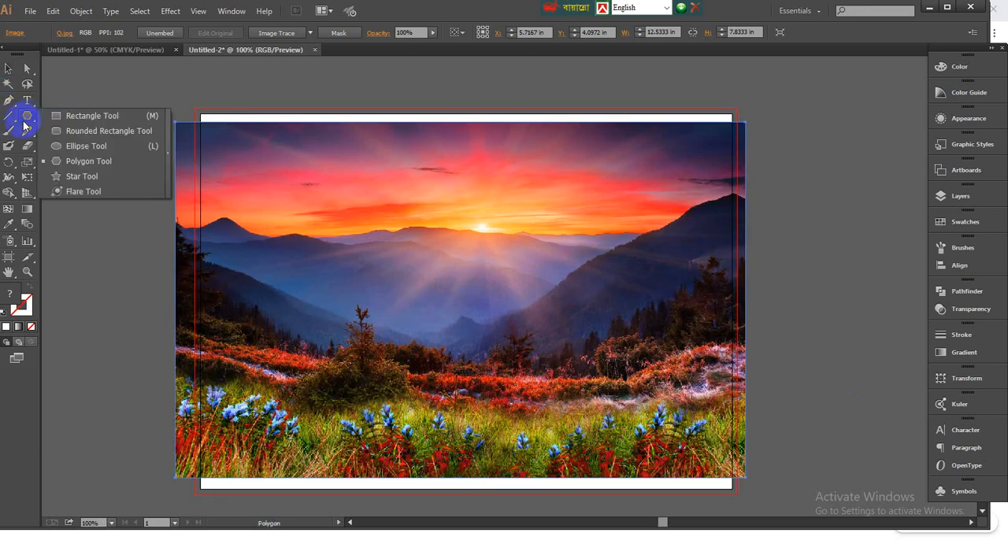
{"action": "left_click", "coordinate": [83, 162]}
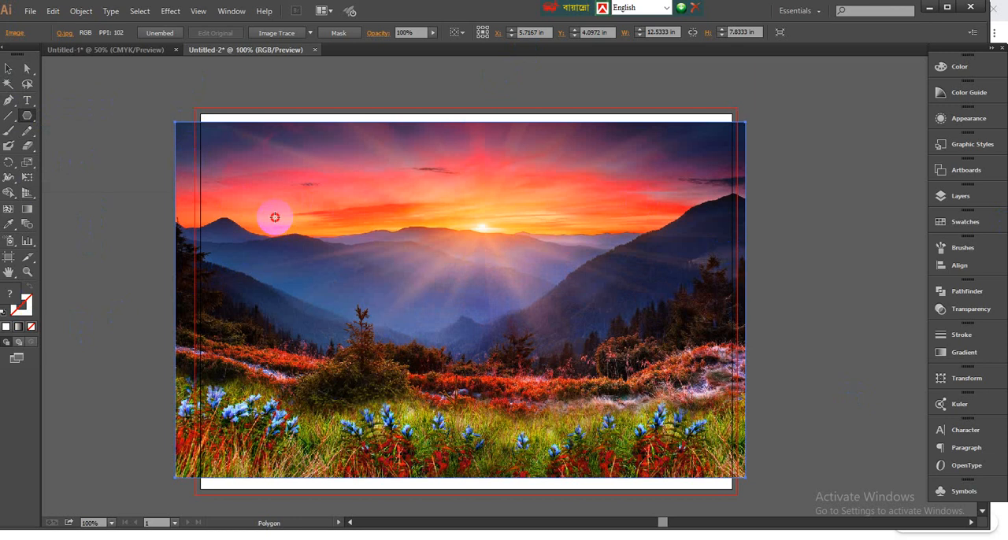
{"action": "left_click_drag", "start_coordinate": [274, 218], "coordinate": [308, 245]}
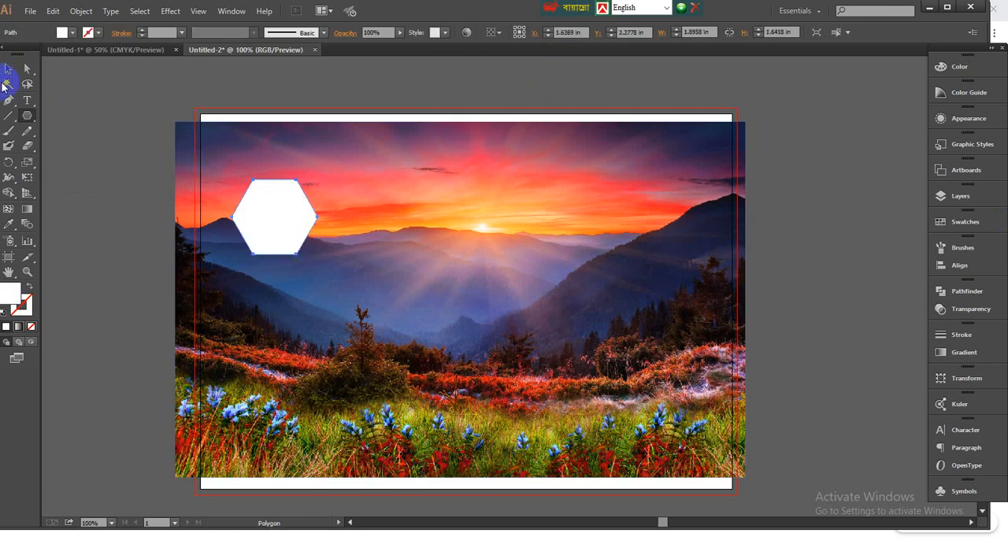
{"action": "left_click", "coordinate": [8, 69]}
{"action": "left_click", "coordinate": [117, 115]}
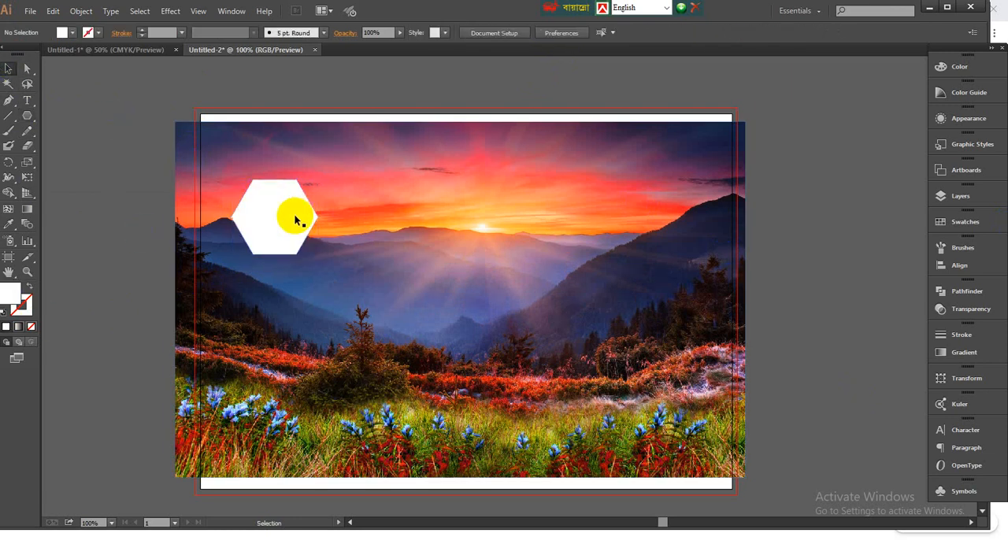
- Move the hexagon to the artboard's upper-left corner and repeat a copy diagonally down to the right, making a row of eight with narrow gaps
{"action": "left_click_drag", "start_coordinate": [263, 210], "coordinate": [308, 227]}
{"action": "left_click", "coordinate": [251, 187]}
{"action": "key", "text": "ctrl+d"}
{"action": "key", "text": "ctrl+d"}
{"action": "key", "text": "ctrl+d"}
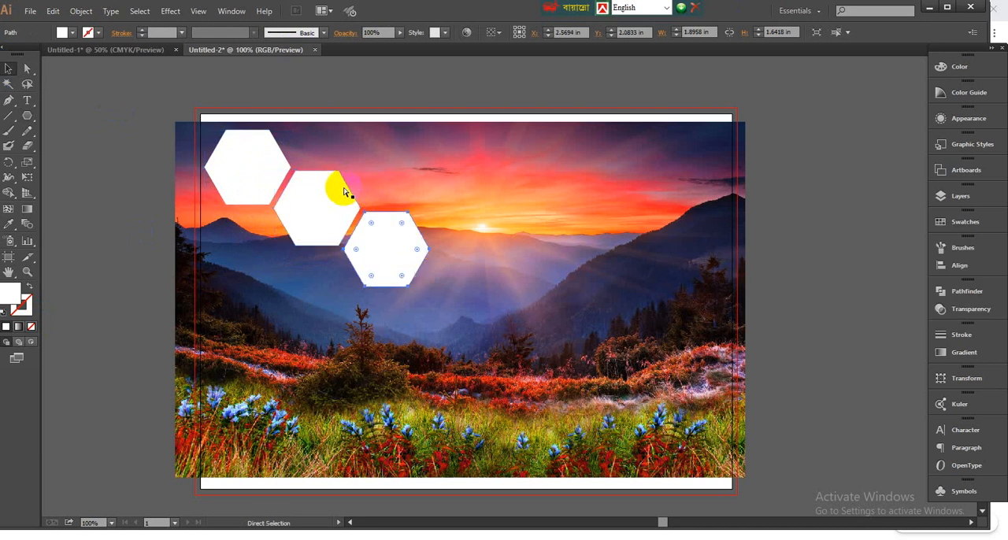
{"action": "key", "text": "ctrl+d"}
{"action": "key", "text": "ctrl+d"}
{"action": "key", "text": "ctrl+d"}
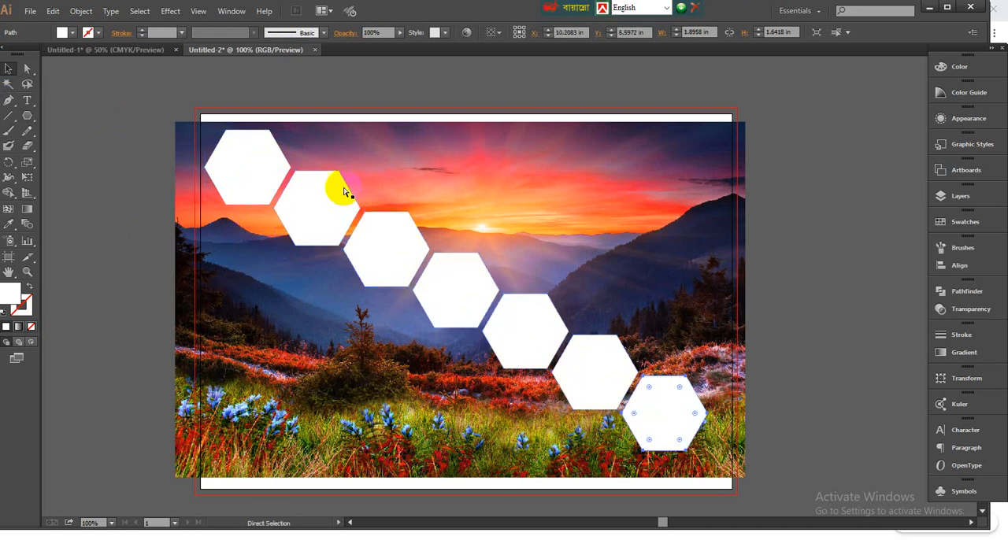
- Select all eight hexagons of the diagonal row and group them
{"action": "scroll", "coordinate": [335, 191], "scroll_direction": "down", "scroll_amount": 2}
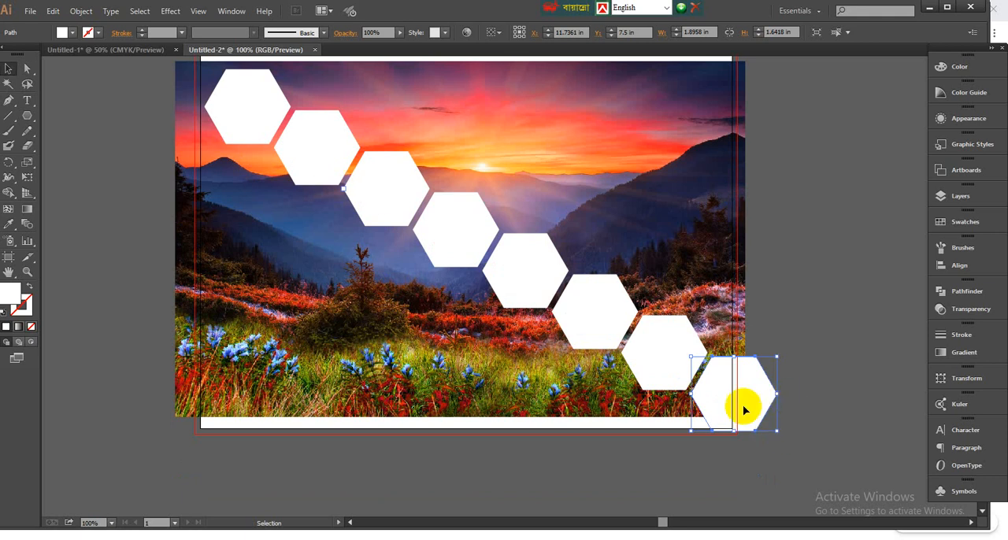
{"action": "left_click", "coordinate": [652, 358], "text": "shift"}
{"action": "left_click", "coordinate": [582, 315], "text": "shift"}
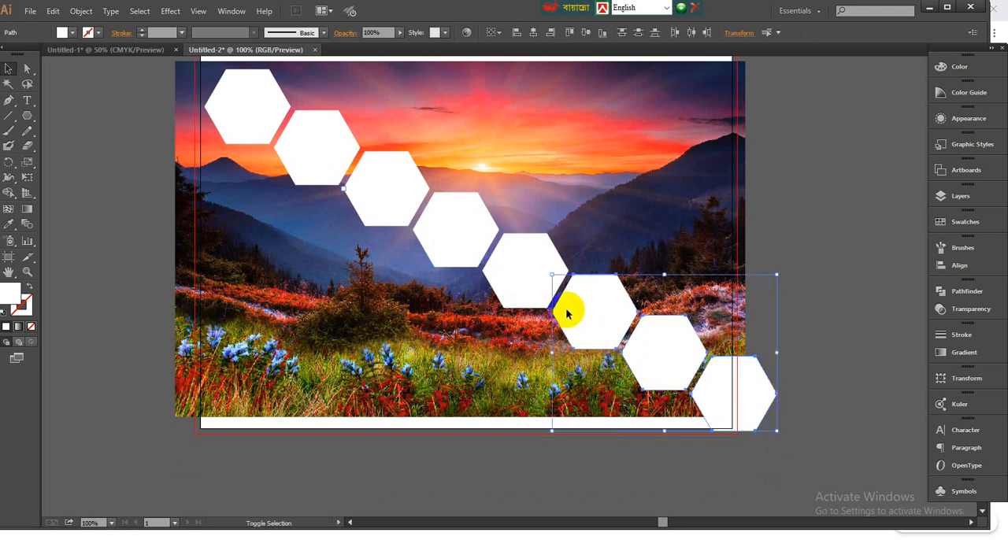
{"action": "left_click", "coordinate": [525, 282], "text": "shift"}
{"action": "left_click", "coordinate": [449, 225], "text": "shift"}
{"action": "left_click", "coordinate": [383, 197], "text": "shift"}
{"action": "left_click", "coordinate": [299, 156], "text": "shift"}
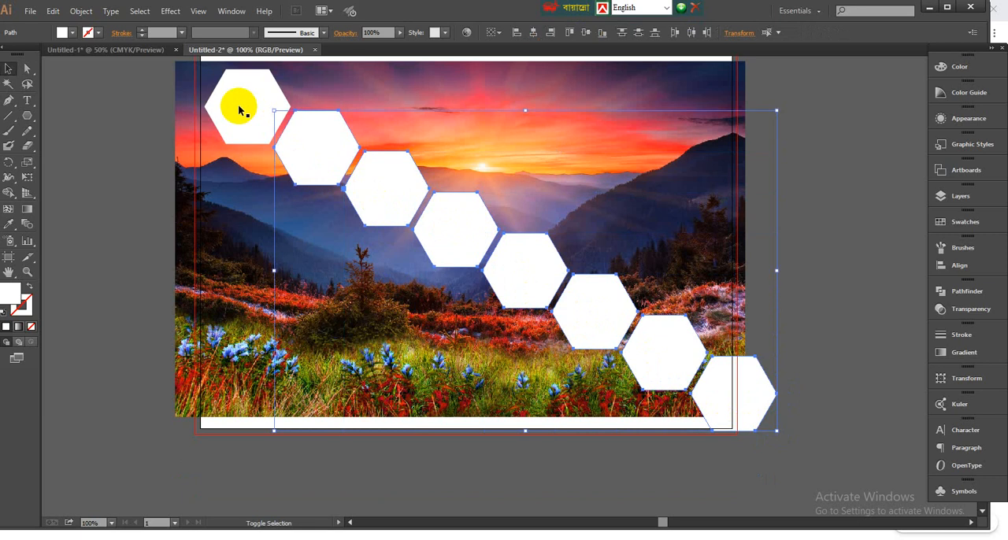
{"action": "left_click", "coordinate": [241, 111], "text": "shift"}
{"action": "right_click", "coordinate": [331, 135]}
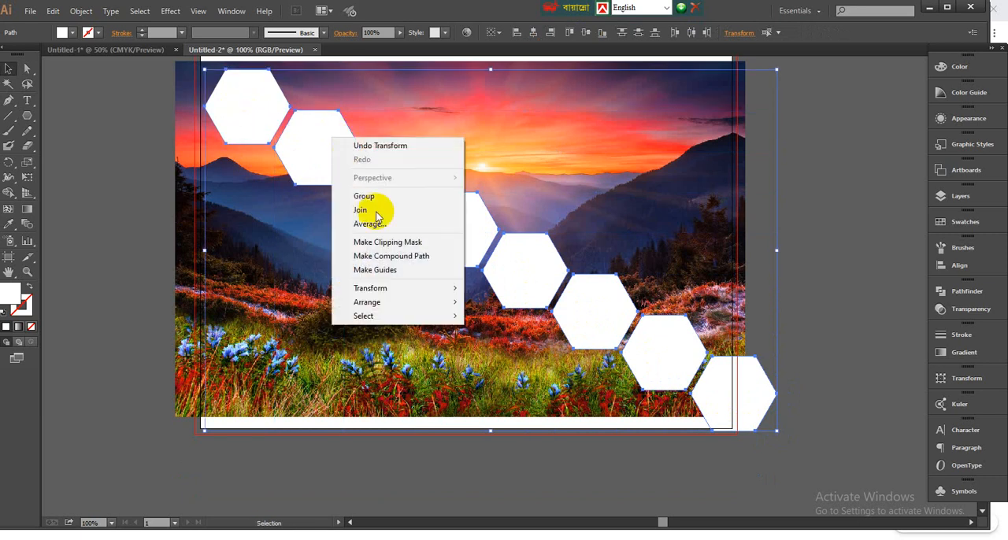
{"action": "left_click", "coordinate": [366, 197]}
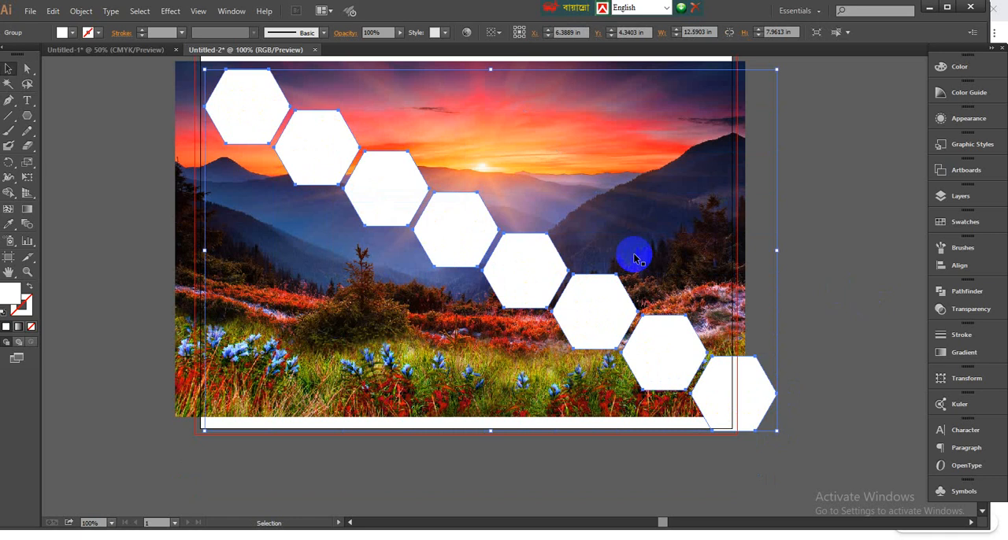
- Copy the grouped row down and to the left with a narrow gap, and repeat the transformation to make four copies
{"action": "left_click_drag", "start_coordinate": [466, 230], "coordinate": [398, 275]}
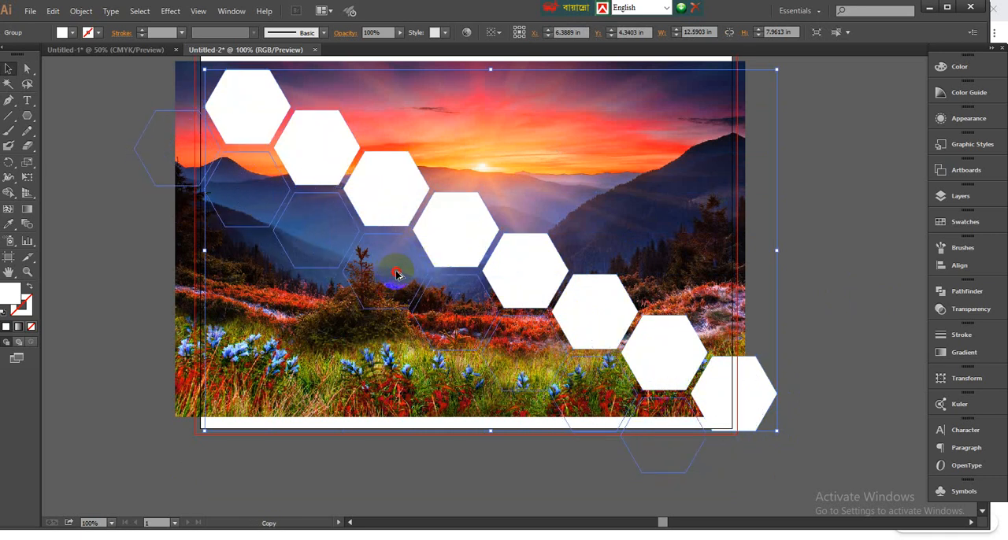
{"action": "left_click_drag", "start_coordinate": [396, 272], "coordinate": [398, 273]}
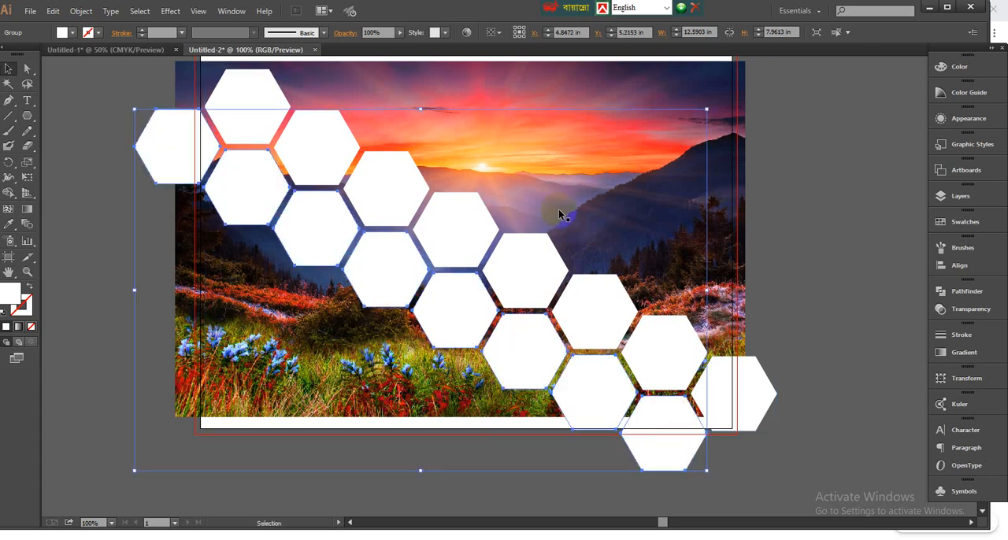
{"action": "key", "text": "ctrl+d"}
{"action": "key", "text": "ctrl+d"}
{"action": "key", "text": "ctrl+d"}
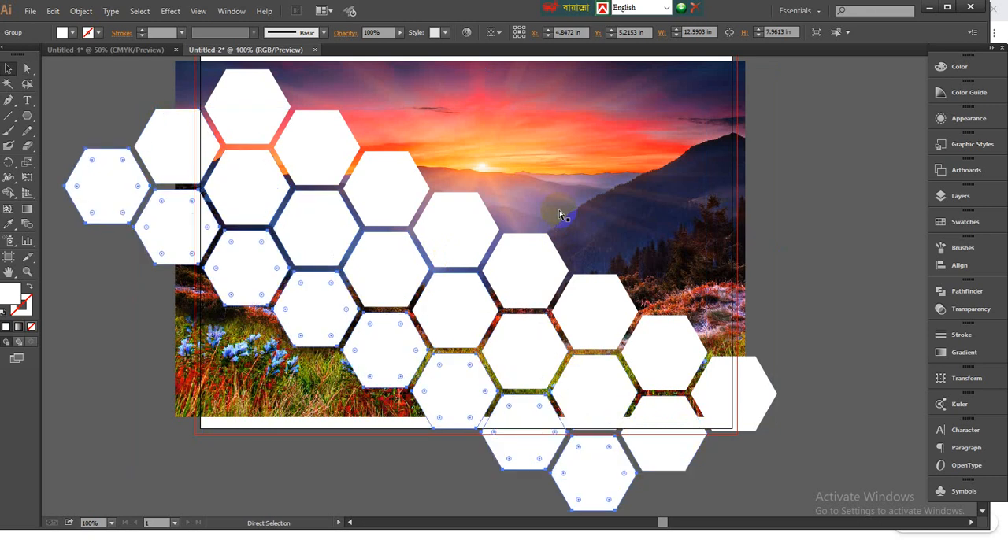
{"action": "key", "text": "ctrl+d"}
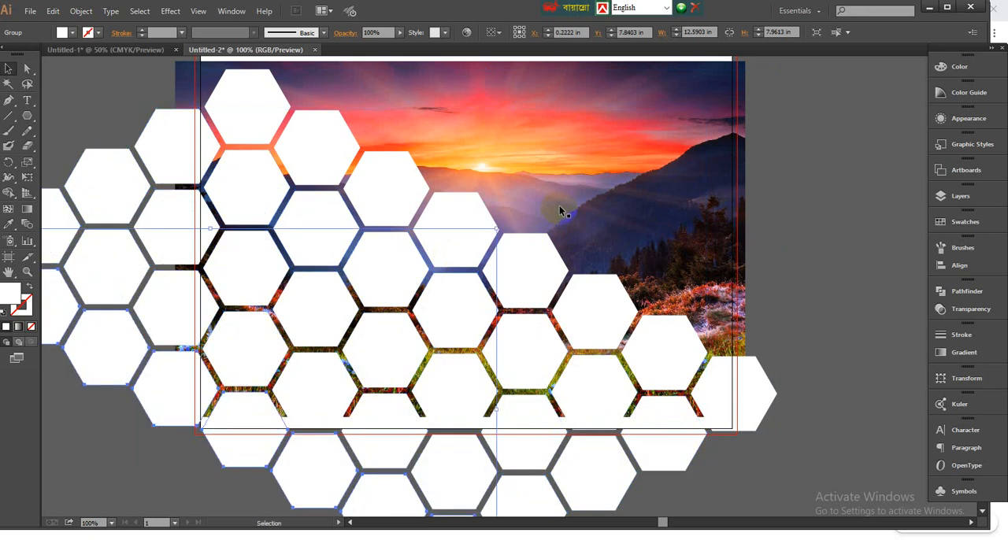
- Copy the topmost hexagon row up and to the right with the same gap, and repeat the transformation to make three copies
{"action": "scroll", "coordinate": [560, 211], "scroll_direction": "up", "scroll_amount": 4}
{"action": "scroll", "coordinate": [515, 279], "scroll_direction": "down", "scroll_amount": 2}
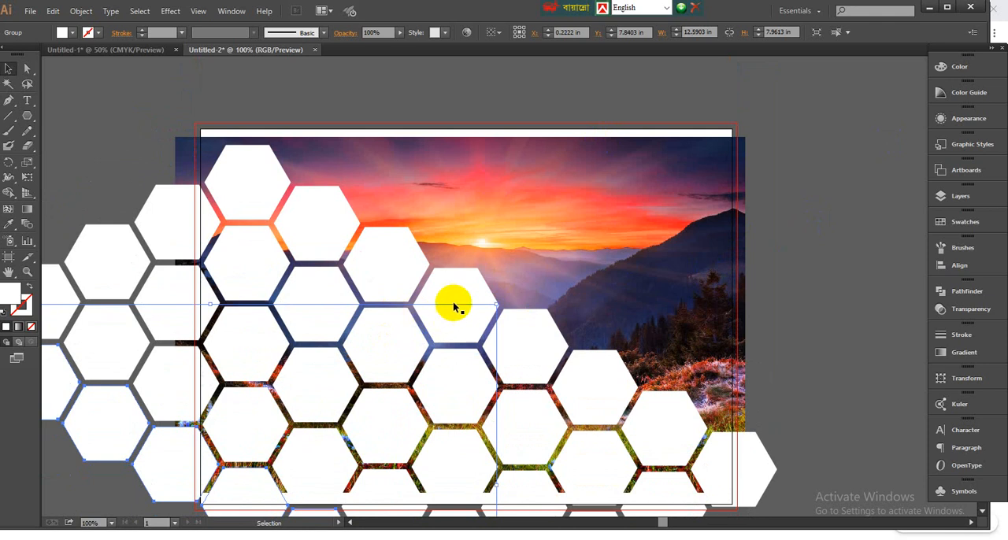
{"action": "left_click", "coordinate": [857, 300]}
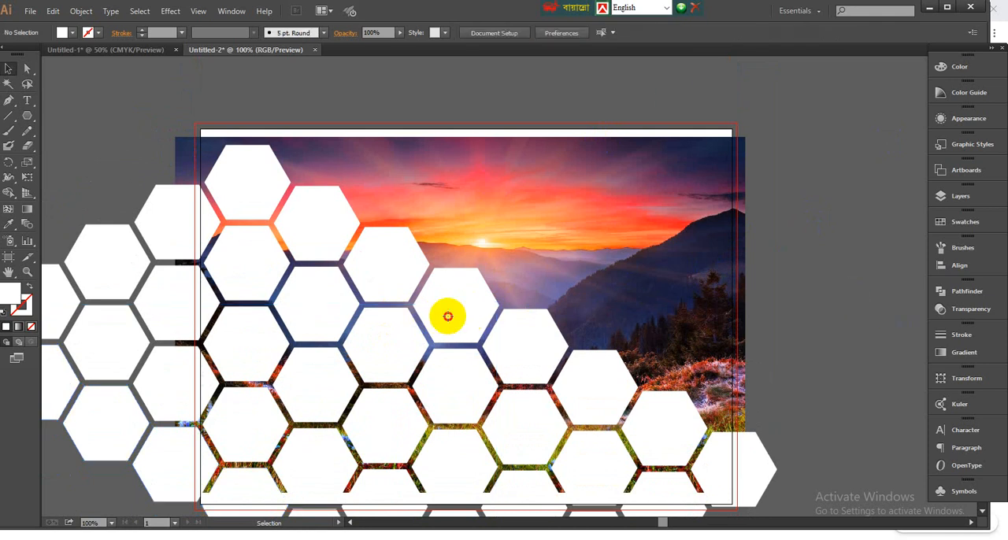
{"action": "left_click_drag", "start_coordinate": [447, 316], "coordinate": [513, 276]}
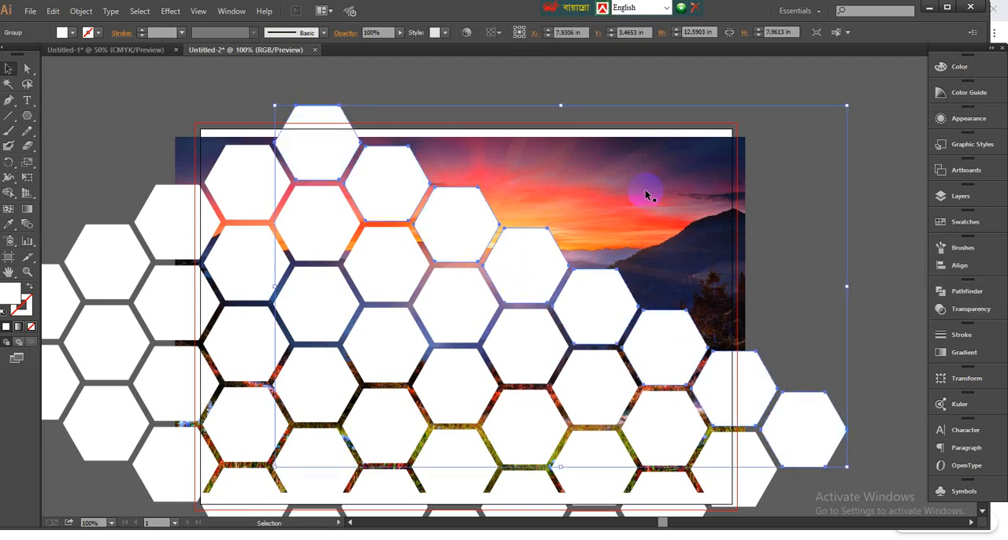
{"action": "key", "text": "a"}
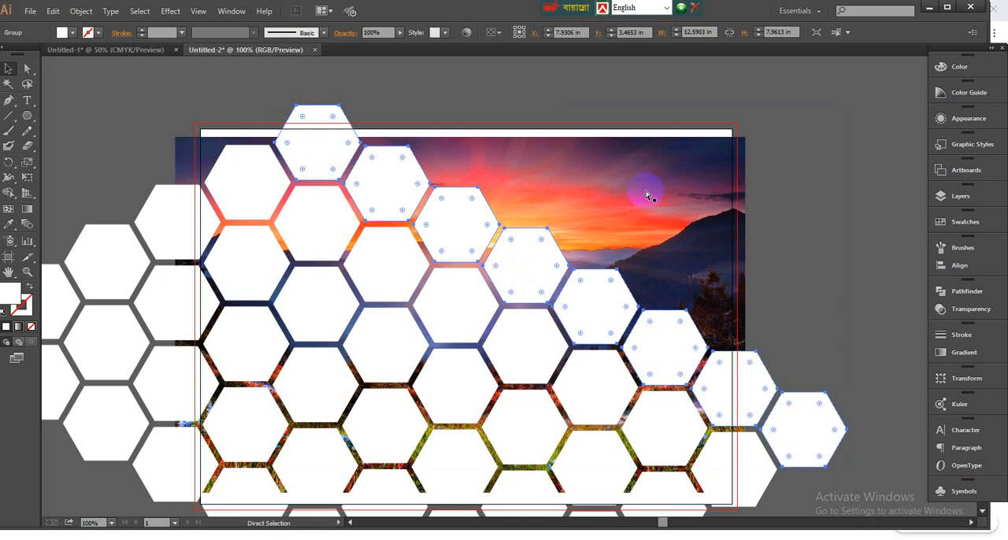
{"action": "key", "text": "ctrl+d"}
{"action": "key", "text": "ctrl+d"}
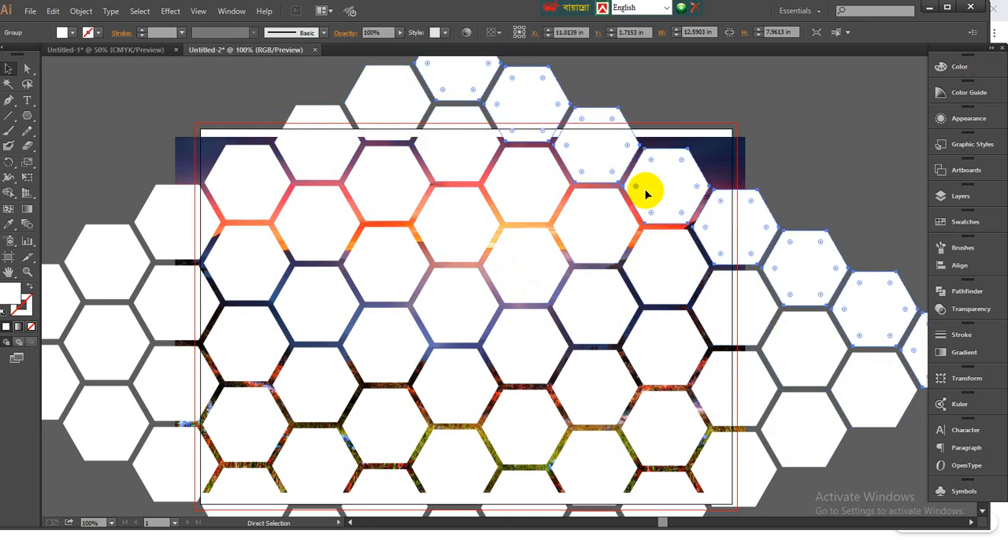
{"action": "key", "text": "ctrl+minus"}
{"action": "key", "text": "v"}
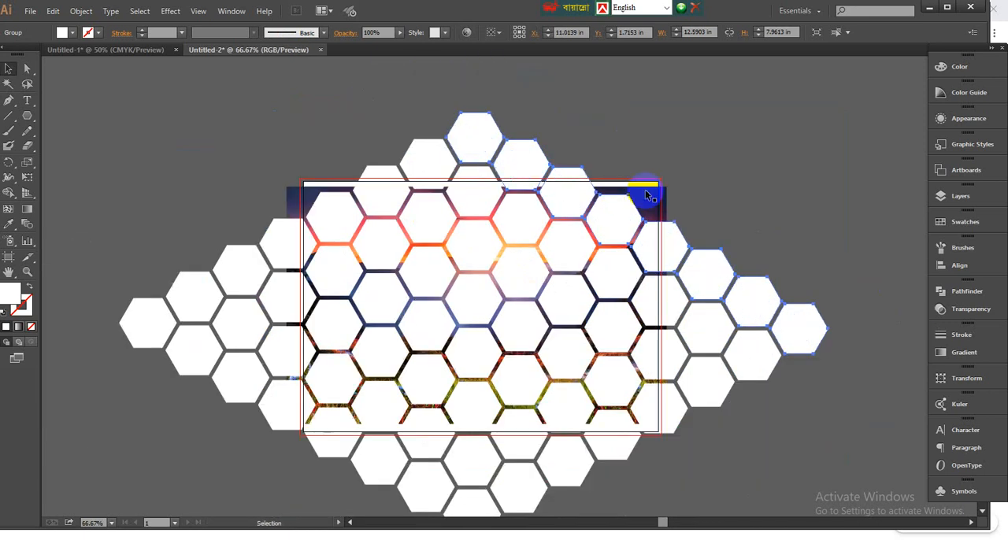
{"action": "left_click", "coordinate": [707, 204]}
{"action": "left_click_drag", "start_coordinate": [611, 351], "coordinate": [531, 293]}
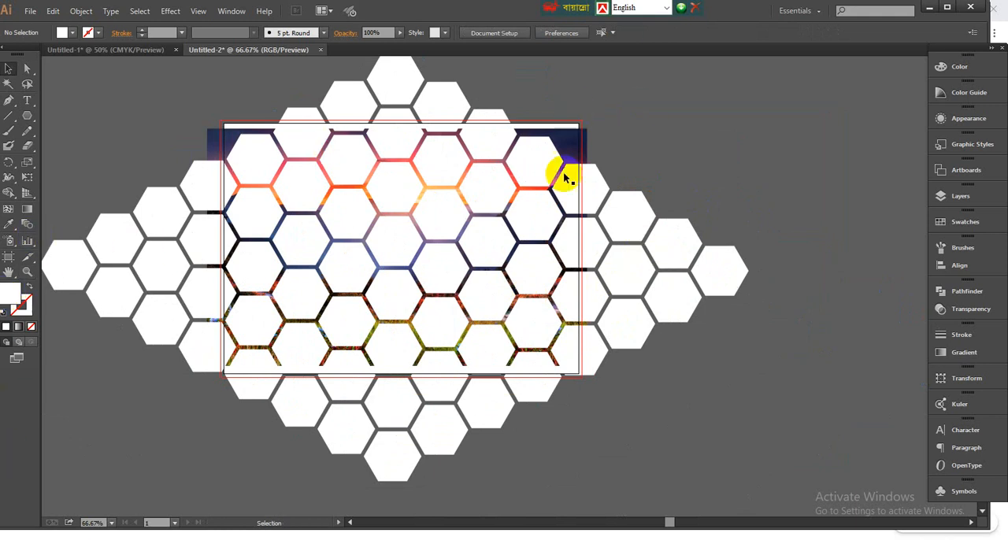
{"action": "left_click_drag", "start_coordinate": [805, 177], "coordinate": [608, 363]}
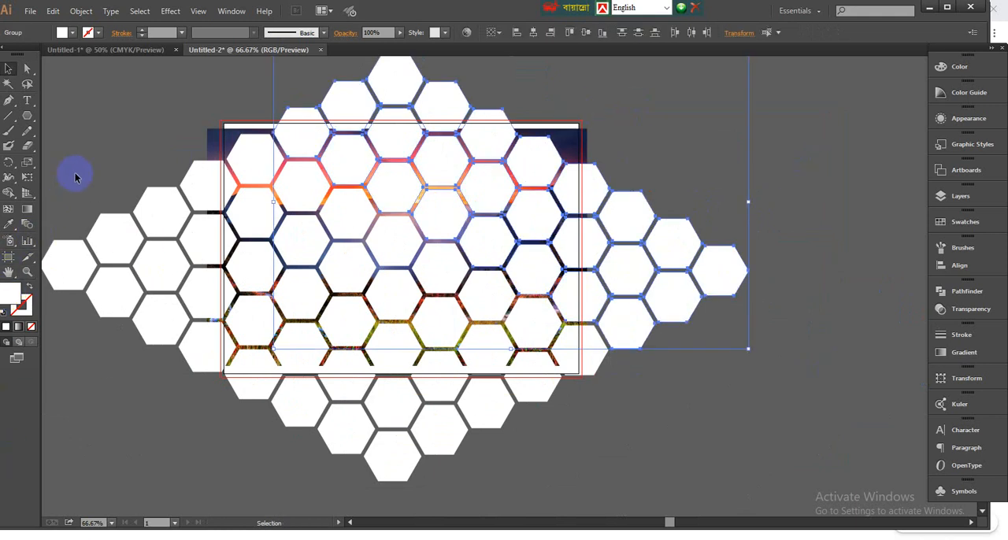
{"action": "left_click", "coordinate": [129, 331]}
{"action": "left_click", "coordinate": [528, 453]}
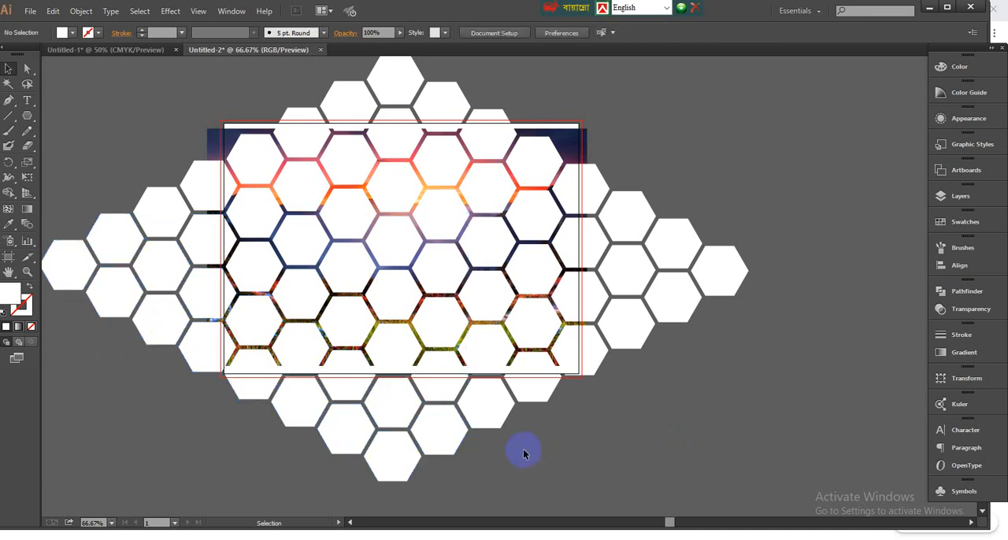
{"action": "left_click_drag", "start_coordinate": [478, 441], "coordinate": [520, 473]}
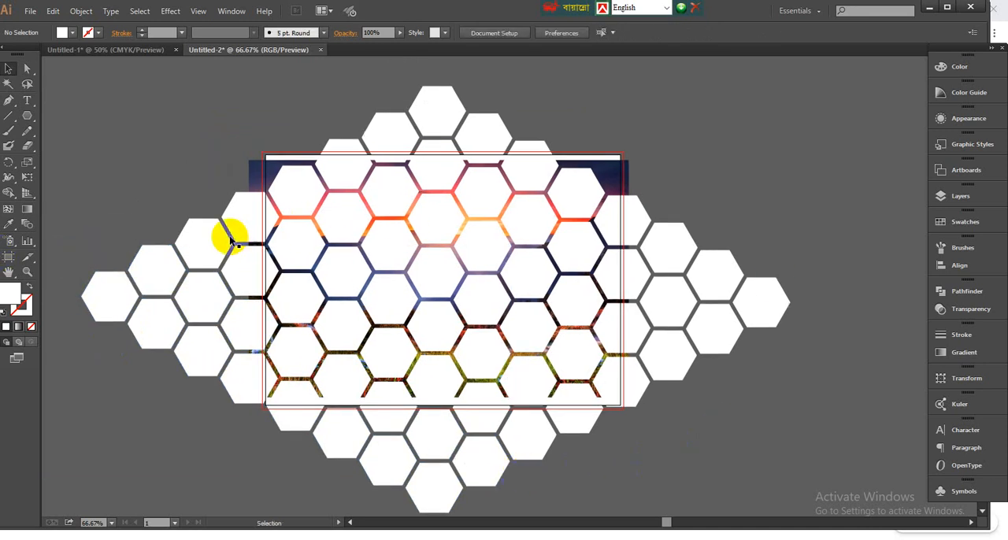
- Select all eight diagonal hexagon rows and combine them into one compound path
{"action": "left_click", "coordinate": [253, 220]}
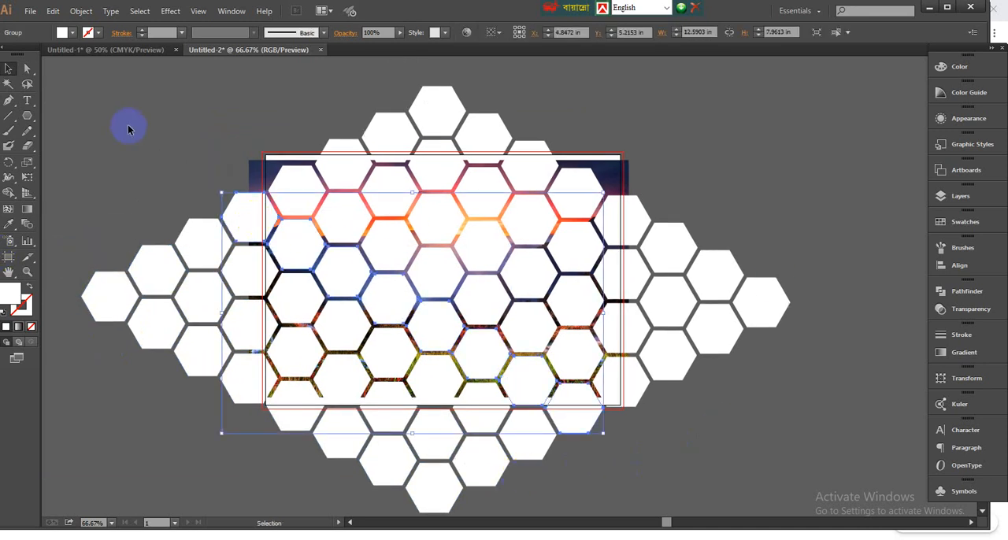
{"action": "left_click", "coordinate": [114, 287]}
{"action": "left_click", "coordinate": [161, 255], "text": "shift"}
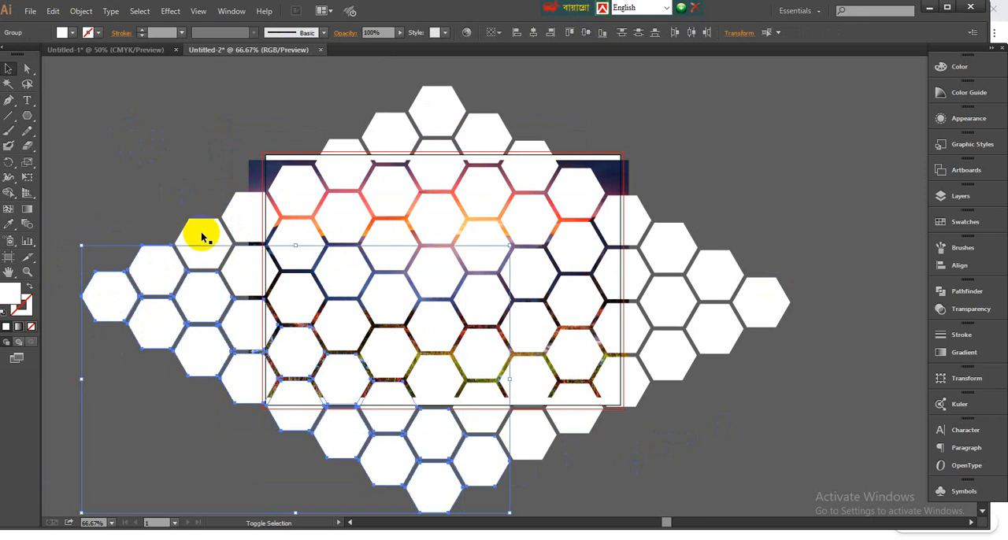
{"action": "left_click", "coordinate": [234, 213], "text": "shift"}
{"action": "left_click", "coordinate": [298, 186], "text": "shift"}
{"action": "left_click", "coordinate": [339, 167], "text": "shift"}
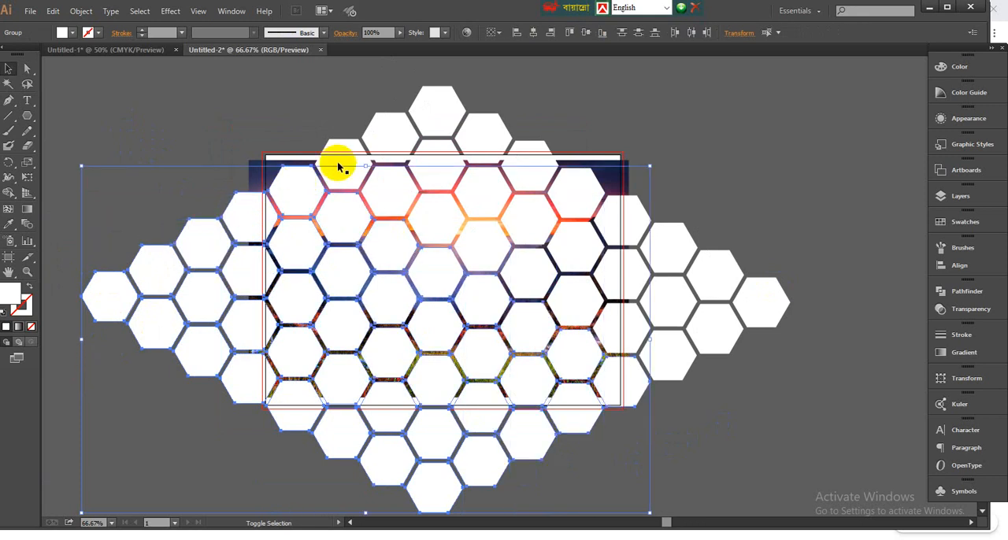
{"action": "left_click", "coordinate": [375, 140], "text": "shift"}
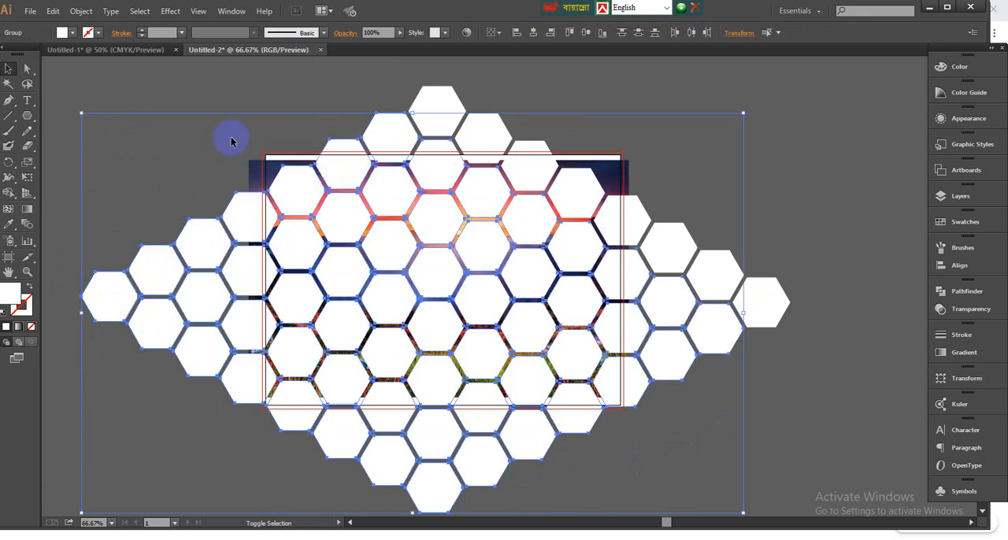
{"action": "left_click", "coordinate": [432, 99], "text": "shift"}
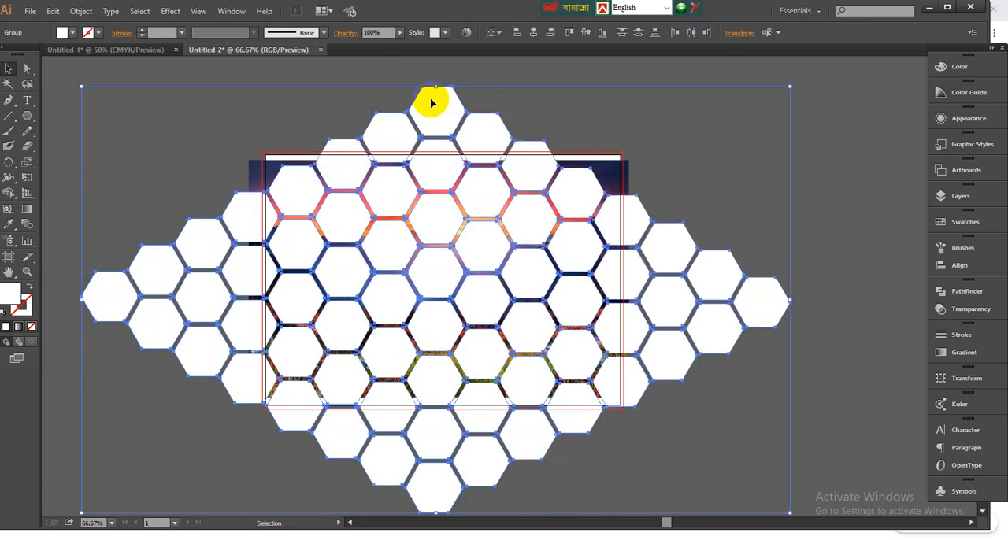
{"action": "left_click", "coordinate": [82, 11]}
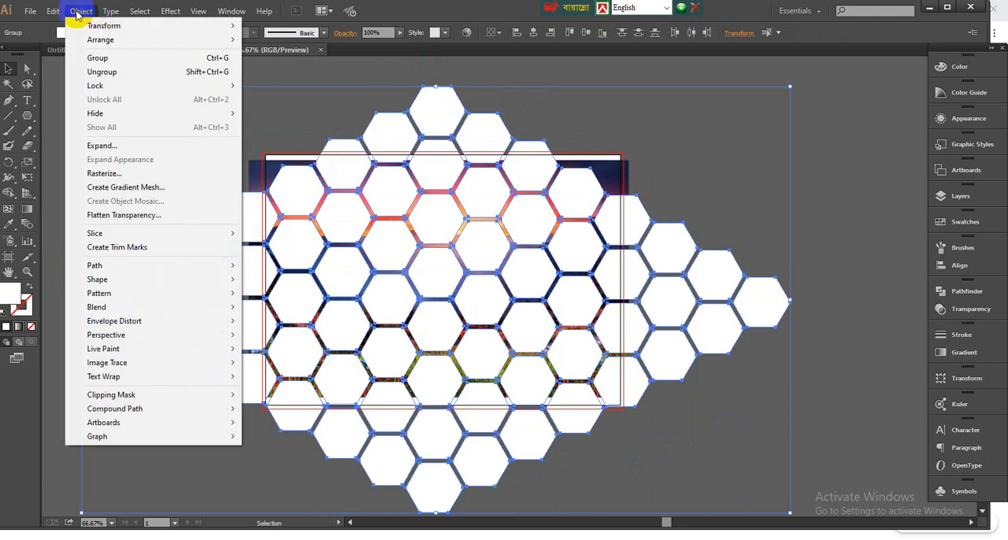
{"action": "mouse_move", "coordinate": [132, 414]}
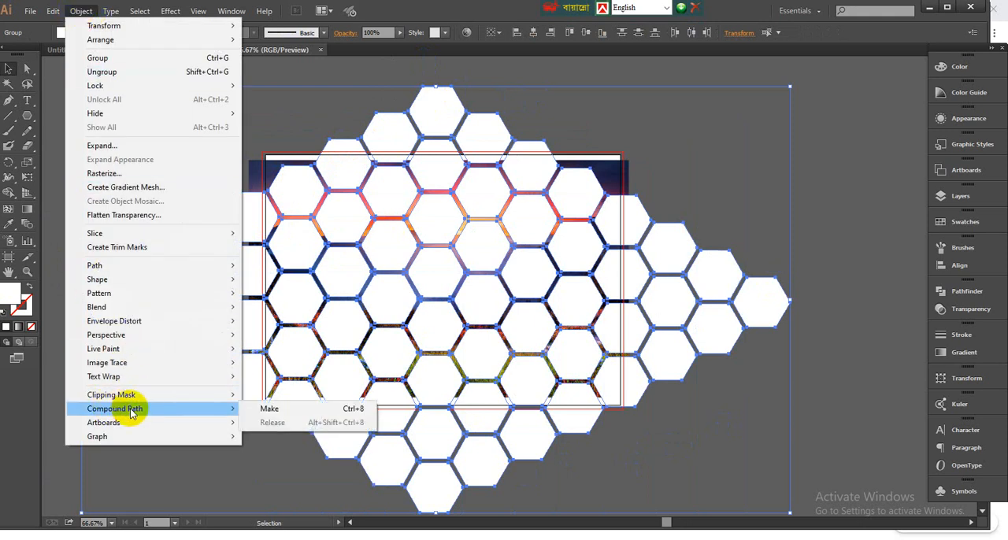
{"action": "left_click", "coordinate": [270, 409]}
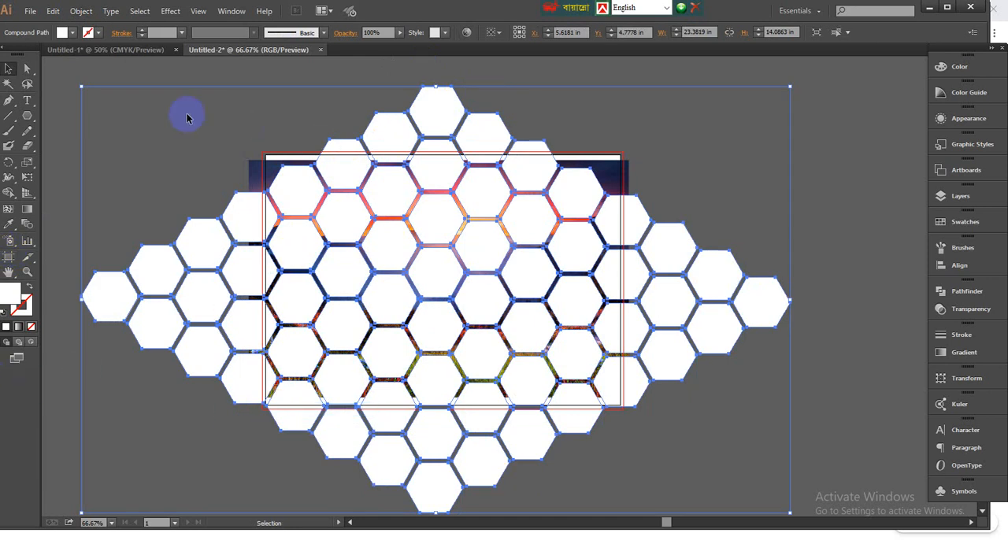
- Select the compound honeycomb together with the sunset photo and make a clipping mask, then clear the selection
{"action": "left_click_drag", "start_coordinate": [171, 113], "coordinate": [722, 516]}
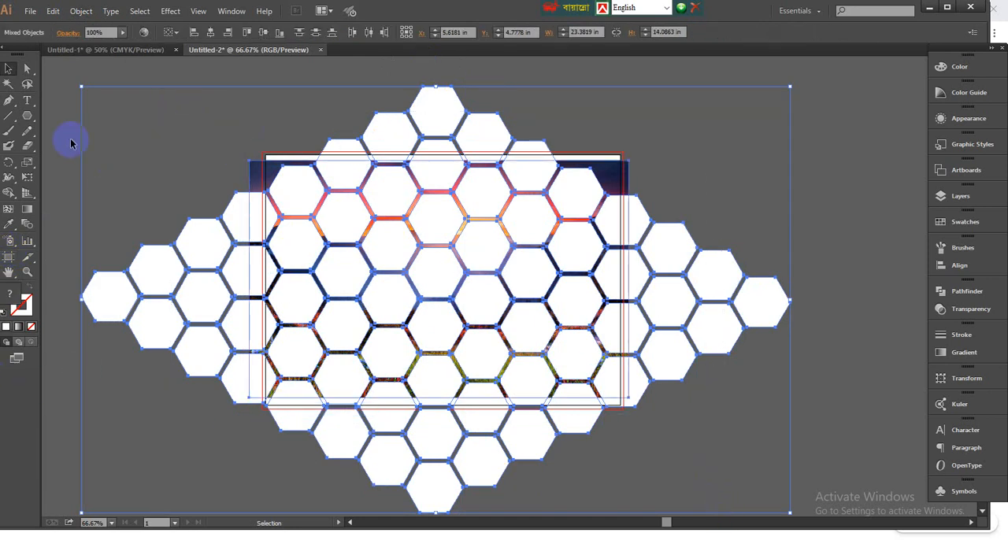
{"action": "scroll", "coordinate": [755, 498], "scroll_direction": "down", "scroll_amount": 3}
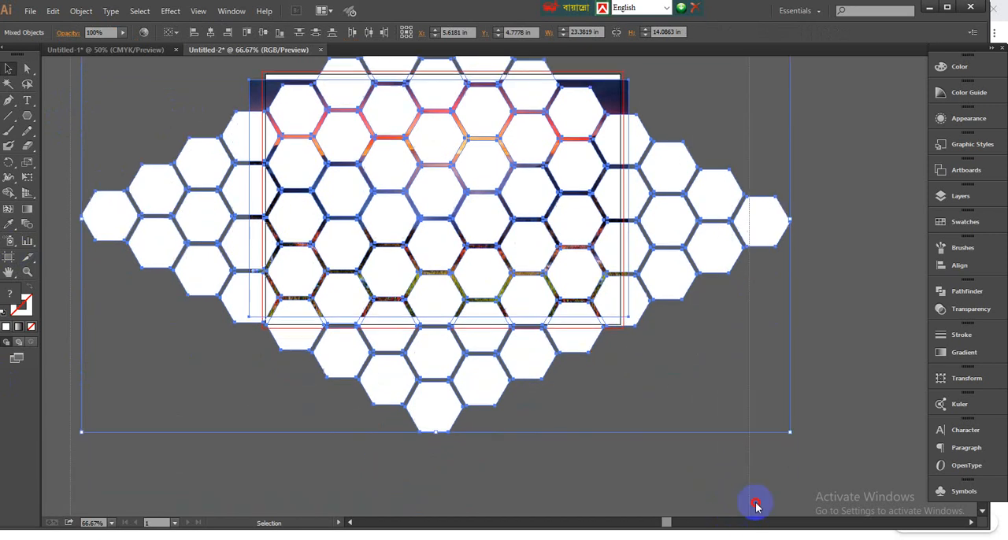
{"action": "scroll", "coordinate": [248, 286], "scroll_direction": "up", "scroll_amount": 1}
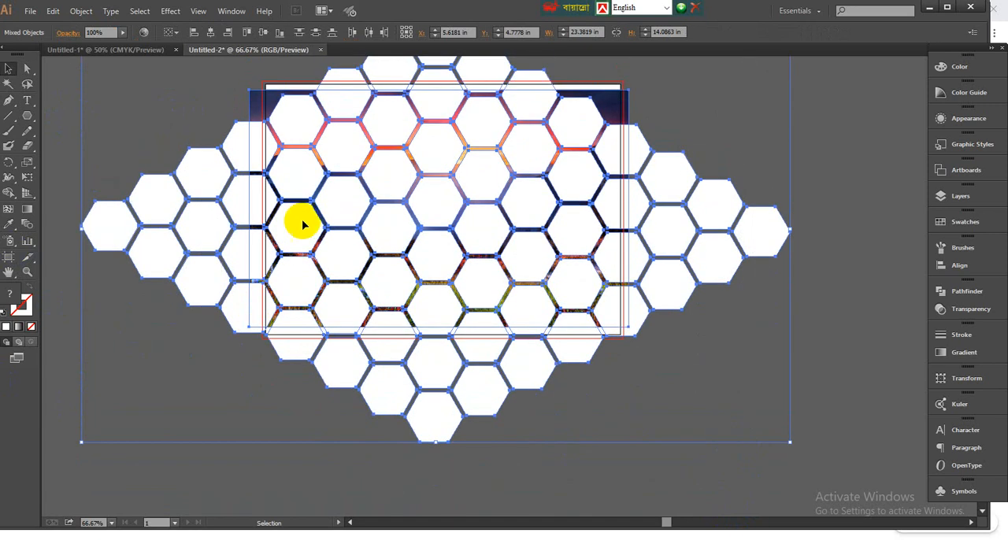
{"action": "right_click", "coordinate": [344, 204]}
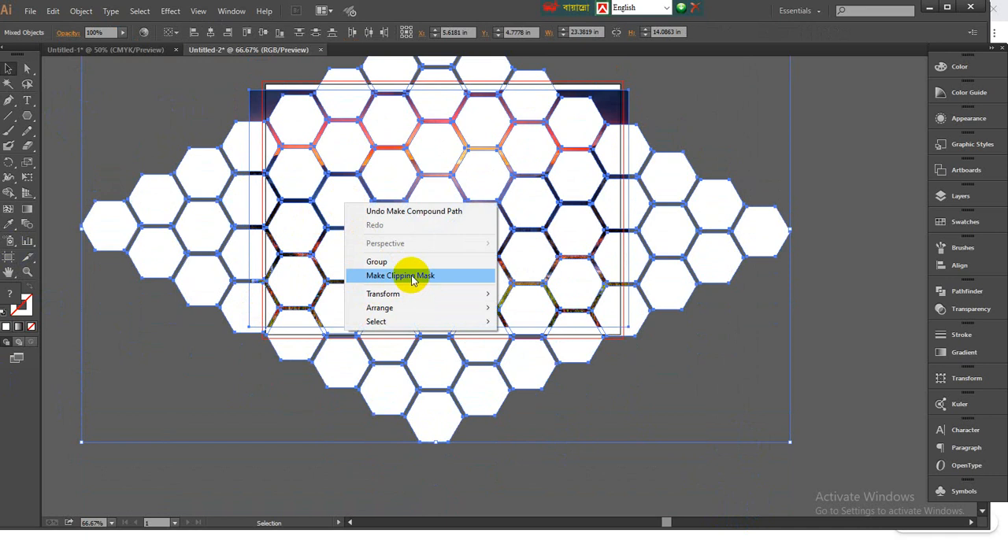
{"action": "left_click", "coordinate": [412, 277]}
{"action": "left_click", "coordinate": [151, 361]}
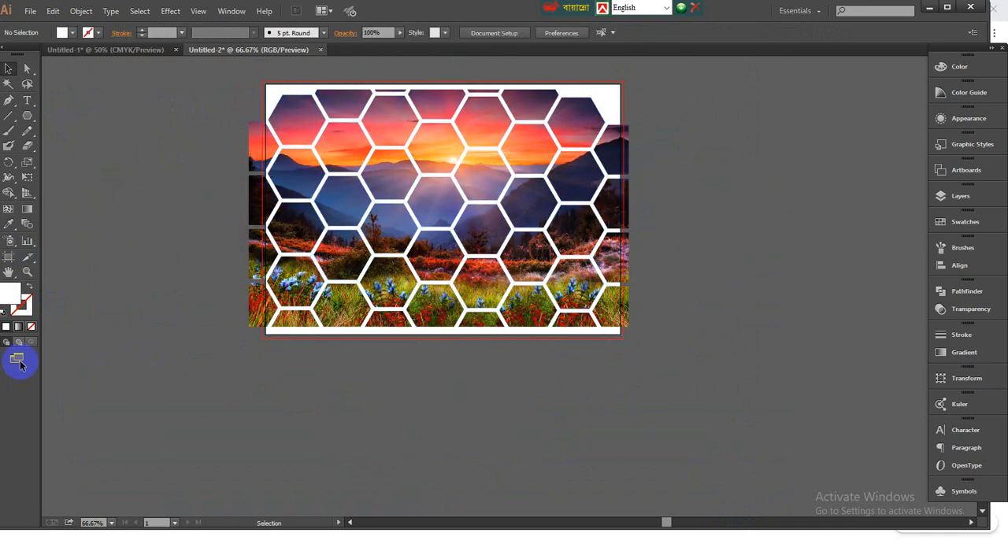
{"action": "left_click_drag", "start_coordinate": [314, 238], "coordinate": [291, 323]}
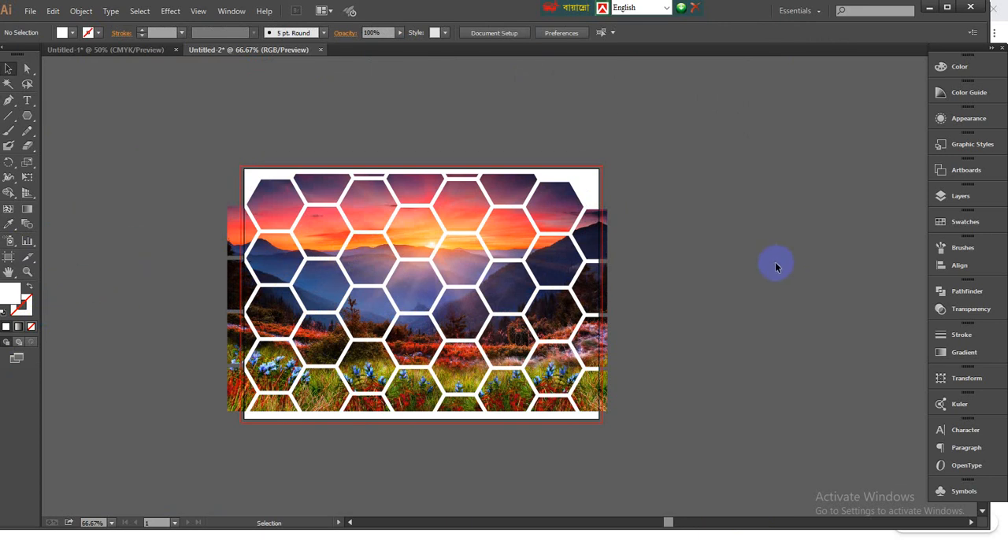
{"action": "scroll", "coordinate": [665, 343], "scroll_direction": "up", "scroll_amount": 2}
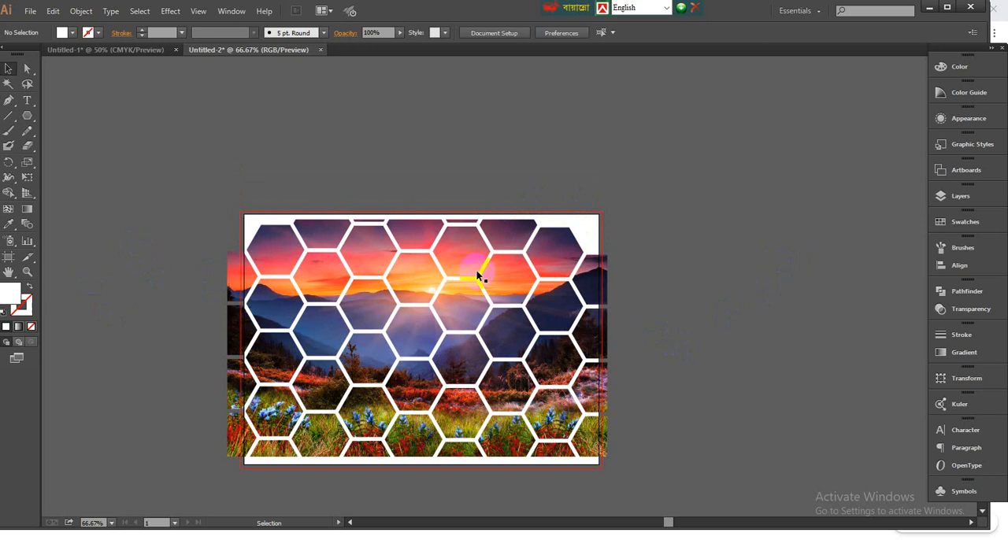
{"action": "scroll", "coordinate": [478, 269], "scroll_direction": "down", "scroll_amount": 1}
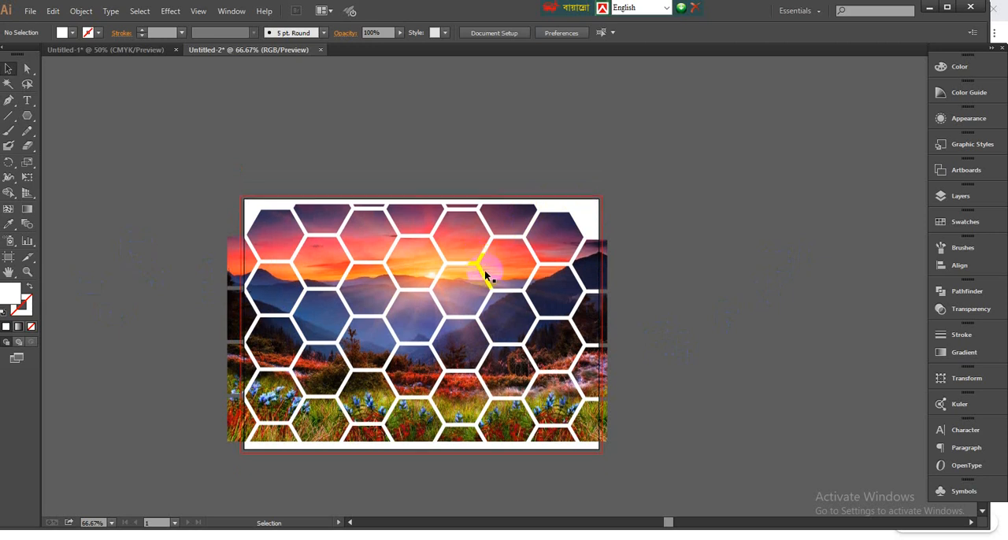